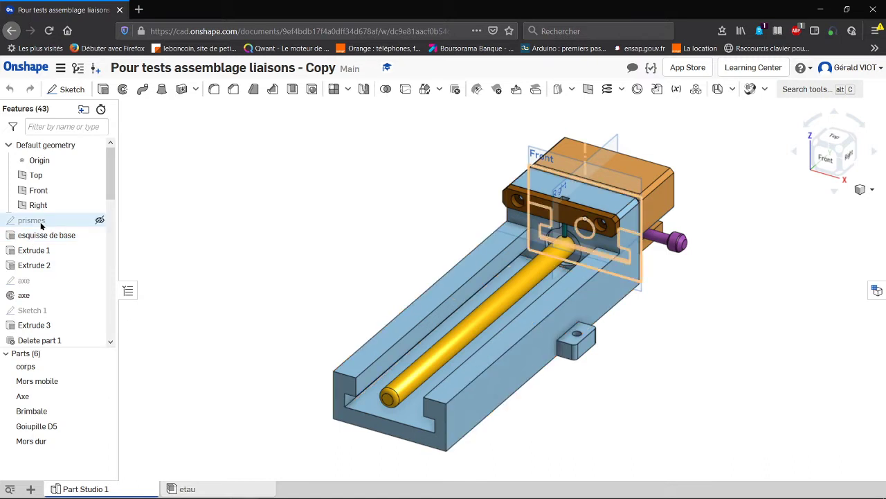
Step: Highlight the Mors dur and Mors mobile parts in the part studio and examine the vise from several sides
{"action": "double_click", "coordinate": [32, 220]}
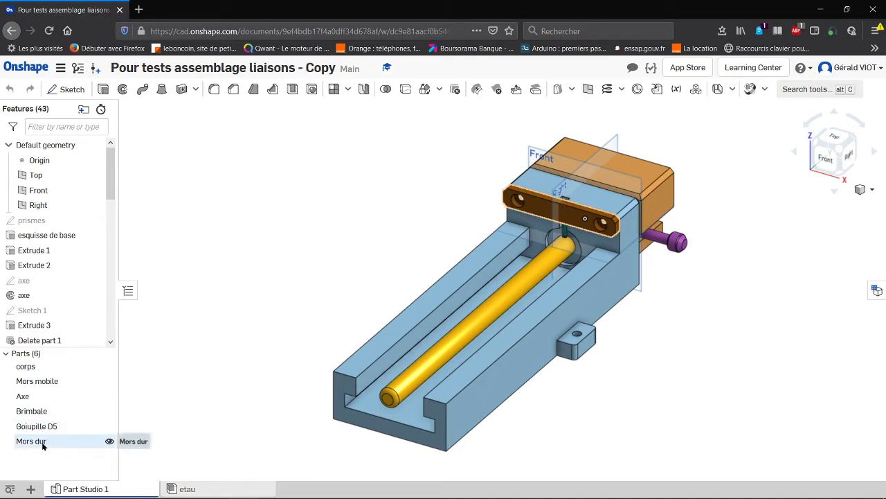
{"action": "left_click", "coordinate": [42, 441]}
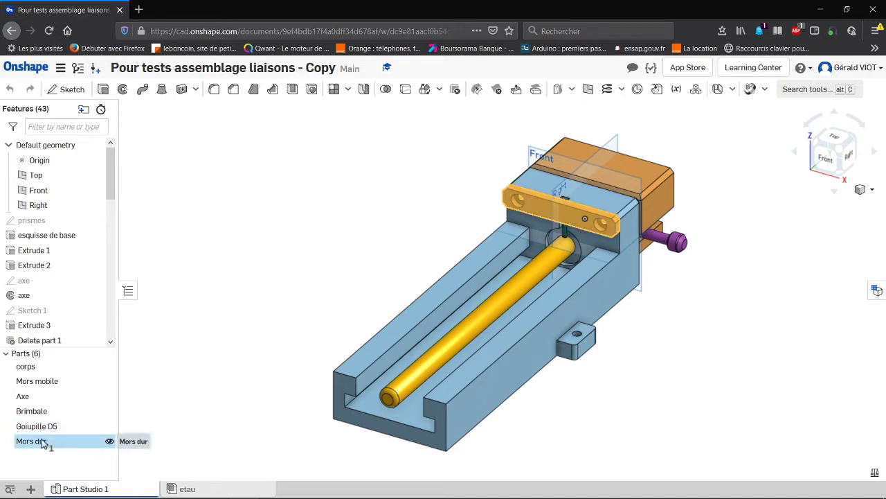
{"action": "left_click", "coordinate": [52, 385]}
{"action": "right_click_drag", "start_coordinate": [713, 198], "coordinate": [636, 242]}
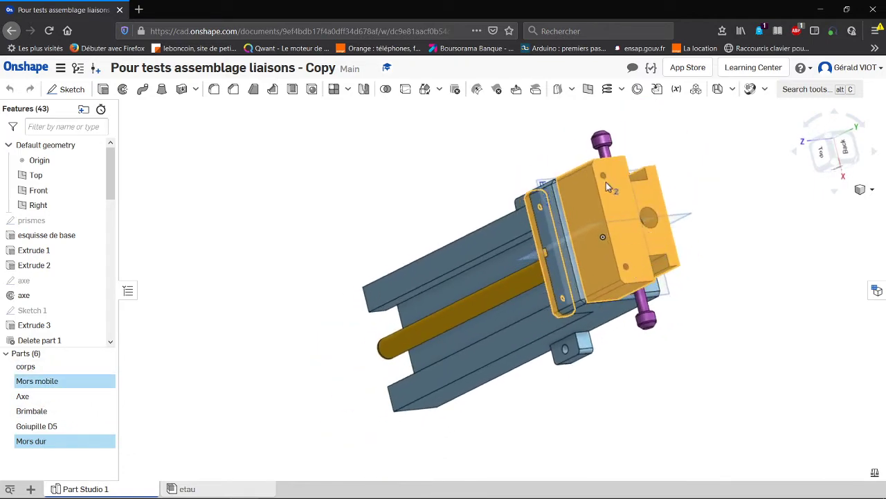
{"action": "right_click_drag", "start_coordinate": [606, 182], "coordinate": [446, 367]}
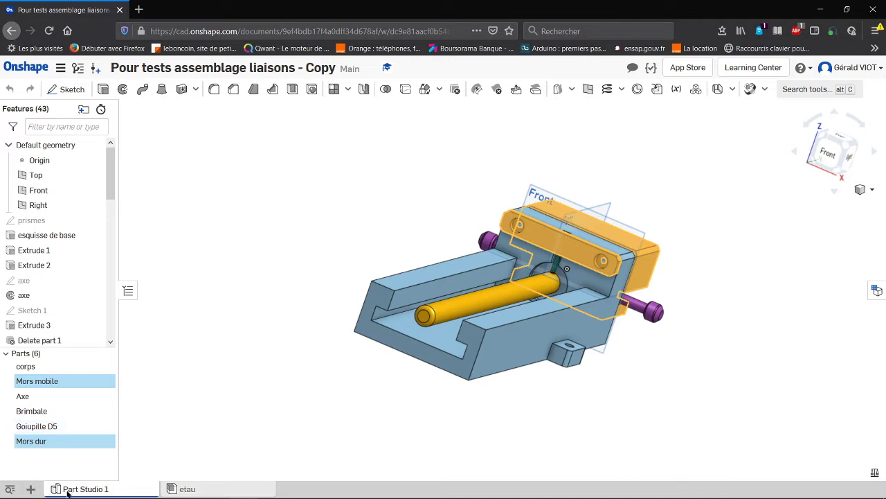
Step: Create a new assembly in the document and open it
{"action": "left_click", "coordinate": [31, 489]}
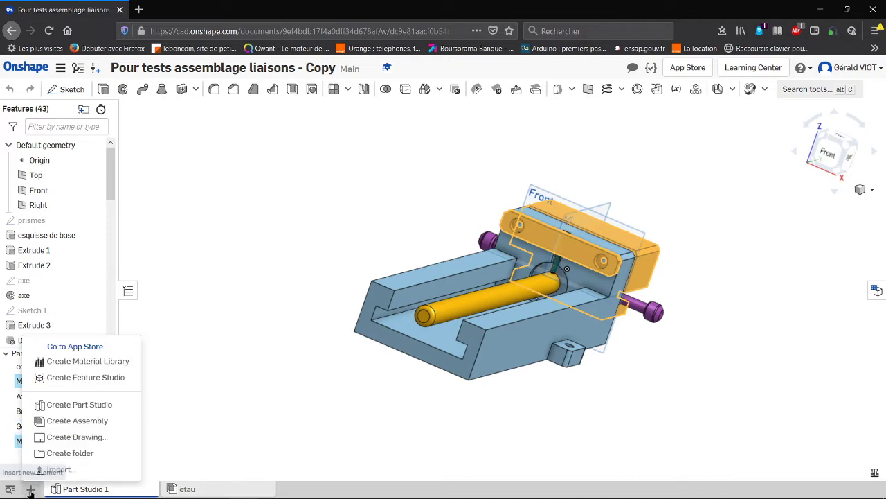
{"action": "left_click", "coordinate": [94, 421]}
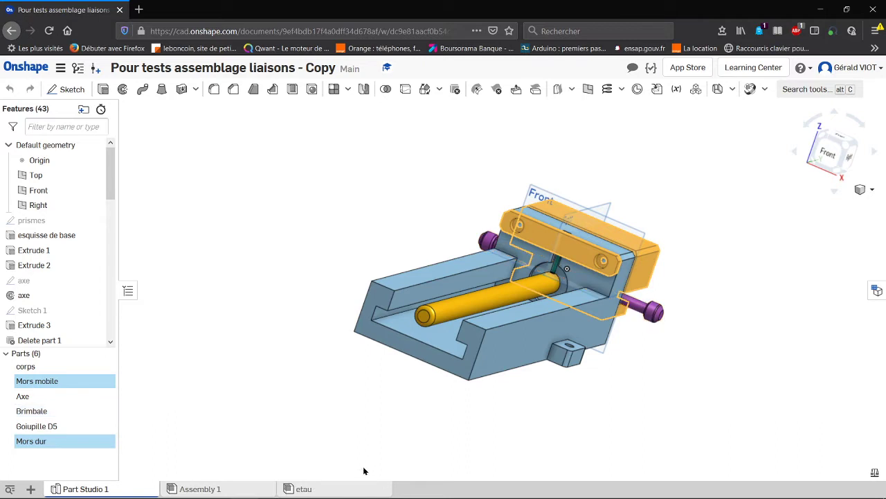
{"action": "left_click", "coordinate": [230, 489]}
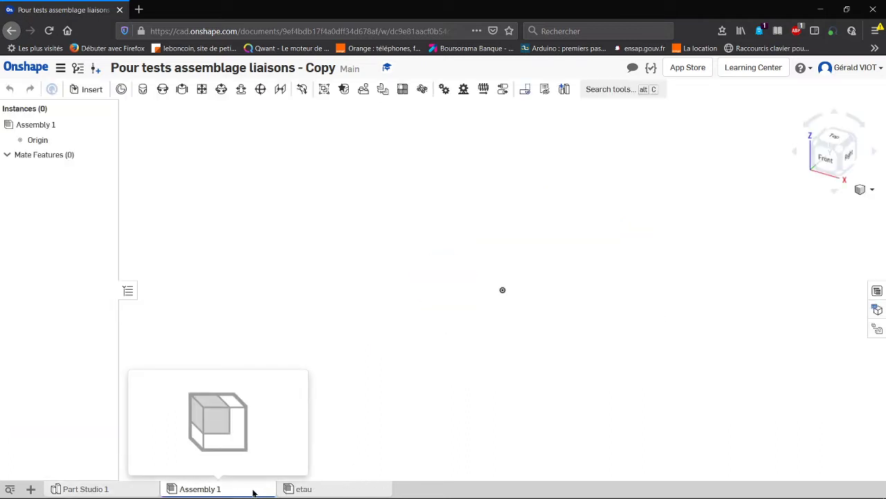
Step: Insert the Mors mobile part from the current document's Part Studio 1 into the empty assembly
{"action": "left_click", "coordinate": [87, 91]}
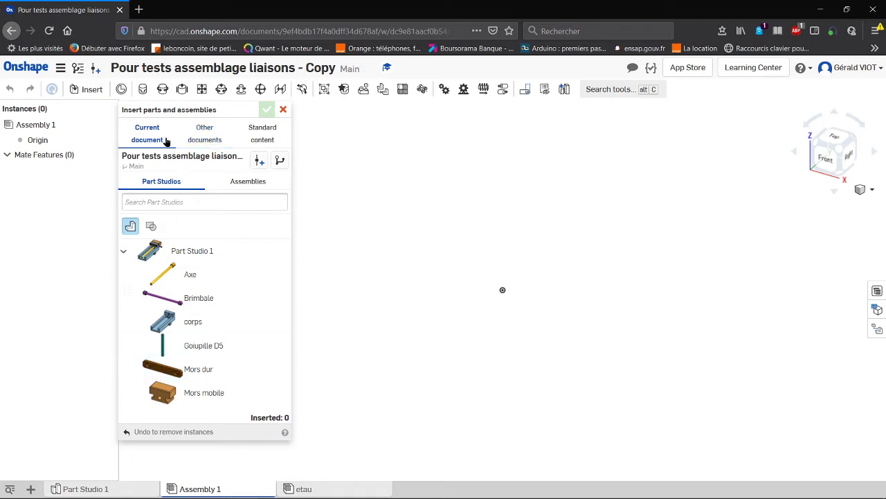
{"action": "left_click", "coordinate": [204, 135]}
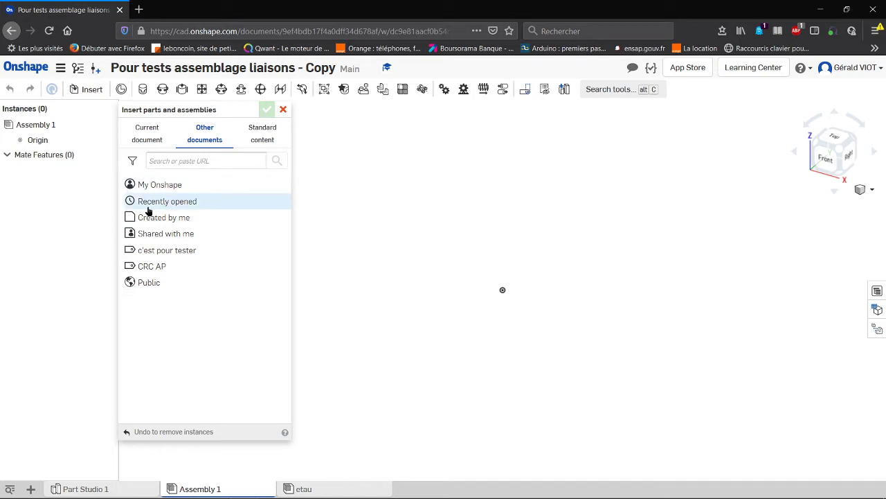
{"action": "left_click", "coordinate": [147, 135]}
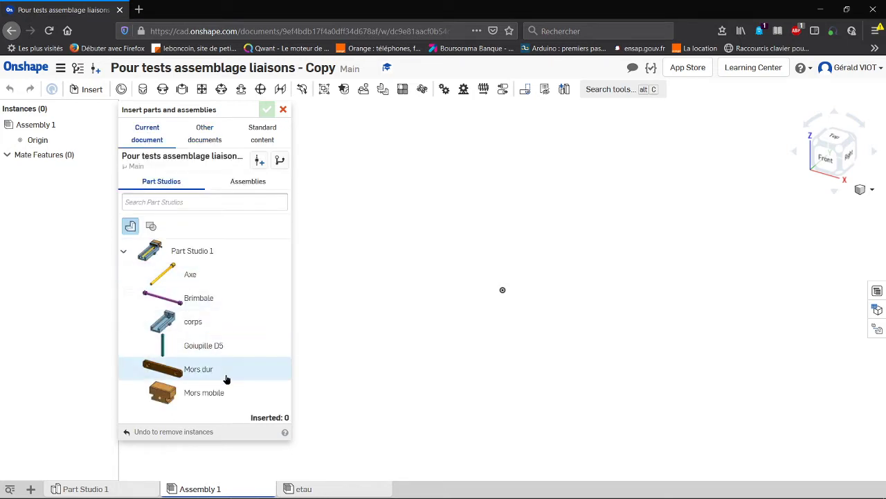
{"action": "left_click", "coordinate": [171, 398]}
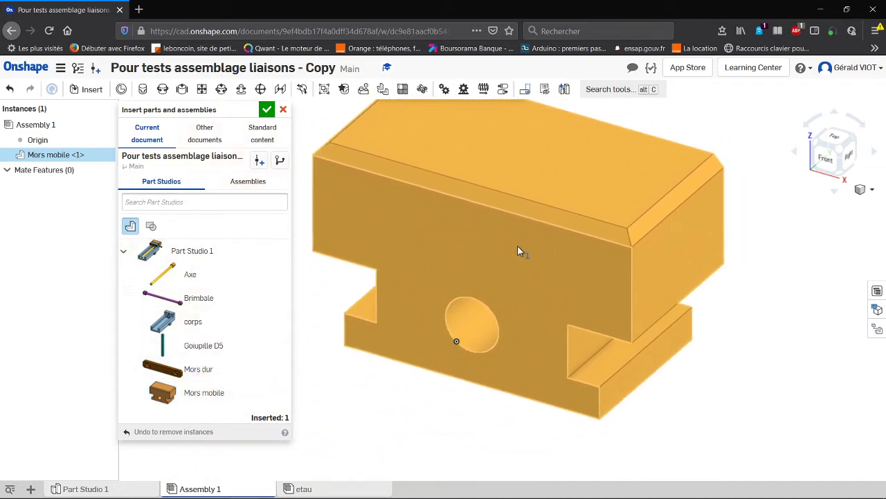
{"action": "left_click", "coordinate": [517, 250]}
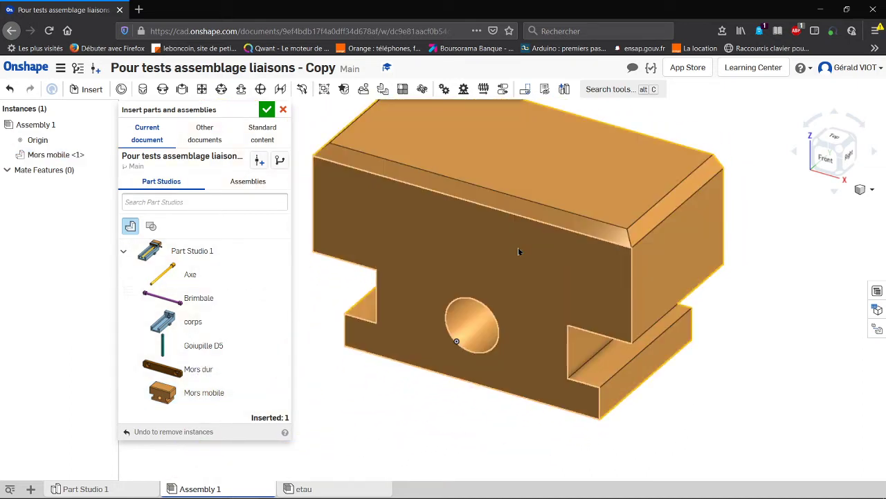
{"action": "left_click", "coordinate": [268, 110]}
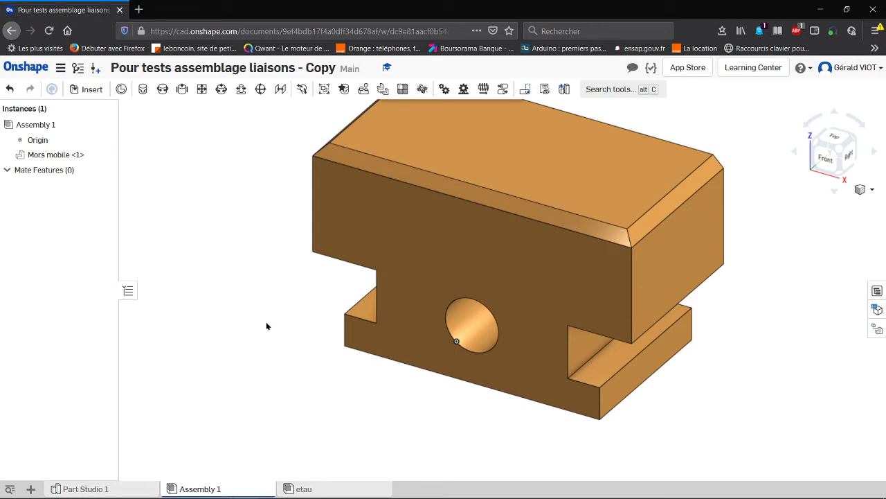
Step: Place the Mors mobile's triad manipulator at the centre of its front hole and move it to the assembly origin
{"action": "left_click", "coordinate": [489, 308]}
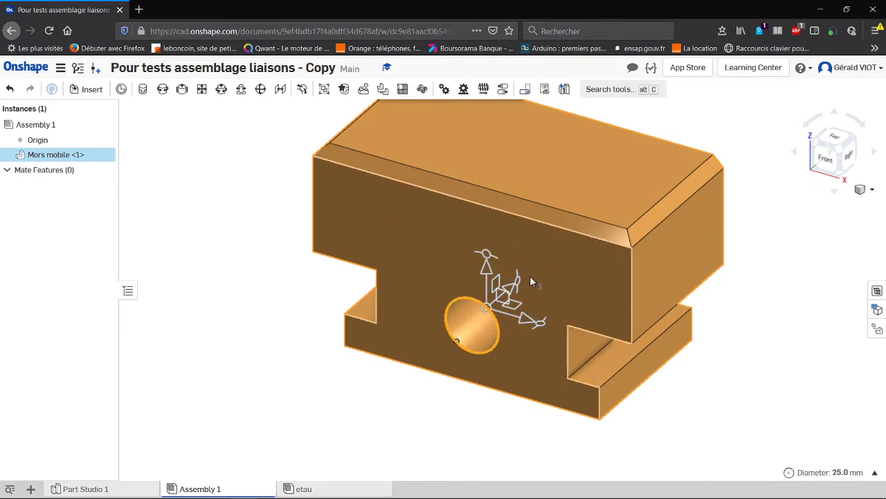
{"action": "mouse_move", "coordinate": [524, 279]}
{"action": "left_mouse_down"}
{"action": "mouse_move", "coordinate": [511, 264]}
{"action": "mouse_move", "coordinate": [528, 326]}
{"action": "mouse_move", "coordinate": [539, 282]}
{"action": "mouse_move", "coordinate": [529, 264]}
{"action": "mouse_move", "coordinate": [531, 272]}
{"action": "left_mouse_up"}
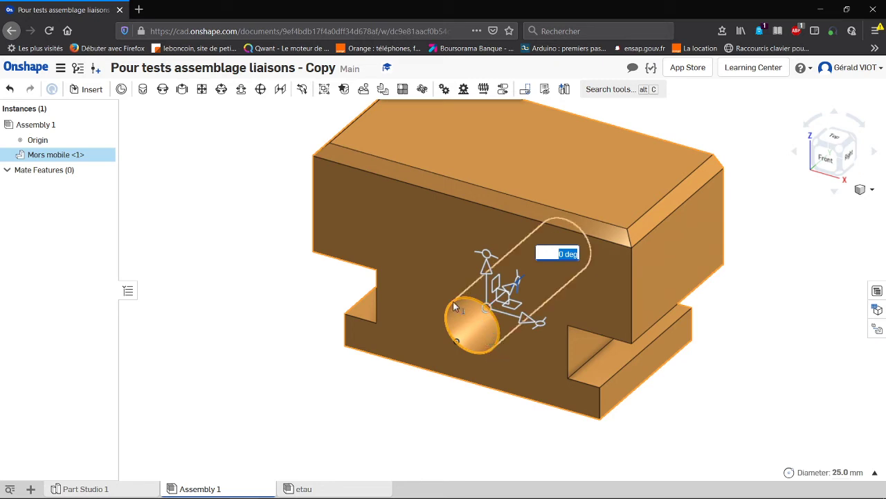
{"action": "left_click", "coordinate": [468, 331]}
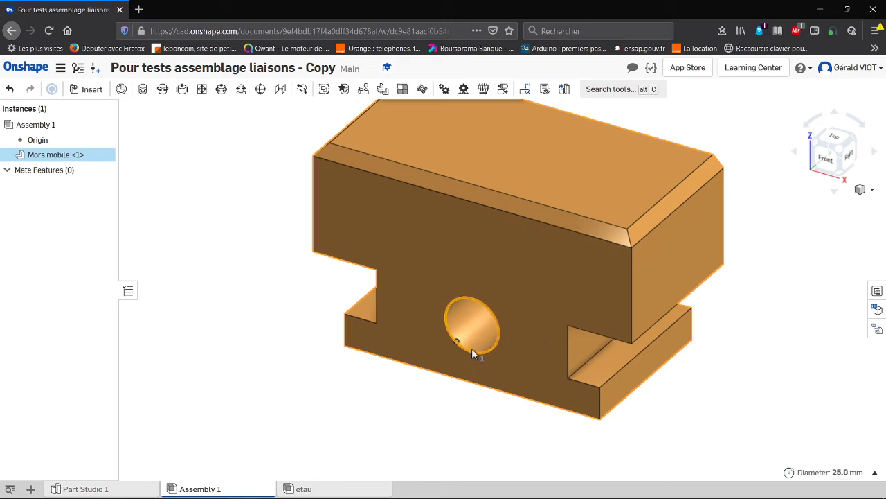
{"action": "left_click", "coordinate": [472, 357]}
{"action": "left_click_drag", "start_coordinate": [471, 357], "coordinate": [469, 329]}
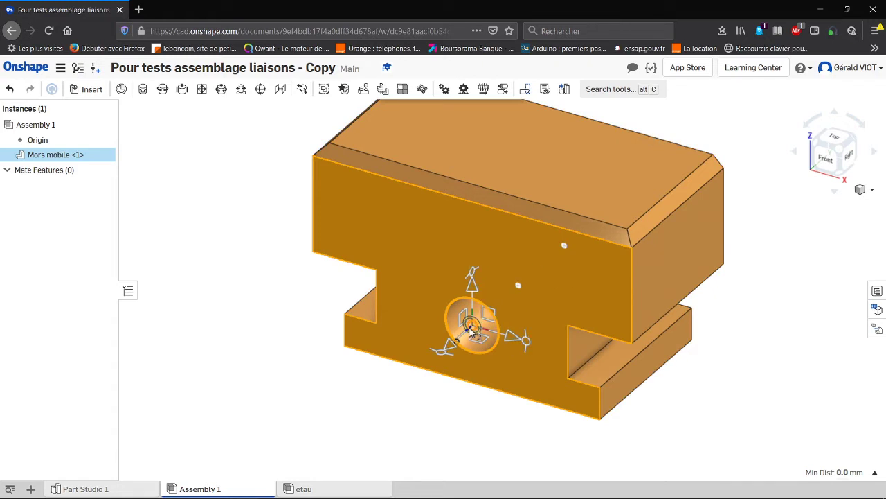
{"action": "left_click_drag", "start_coordinate": [469, 327], "coordinate": [469, 327]}
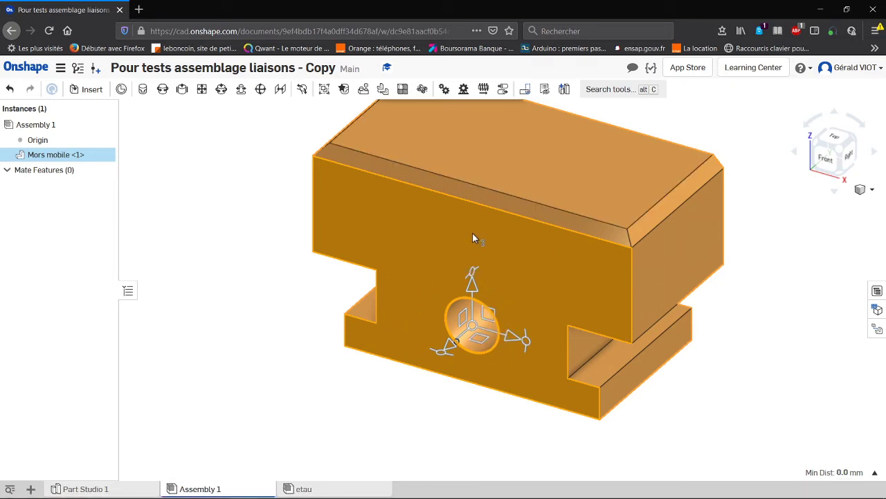
{"action": "right_click", "coordinate": [474, 330]}
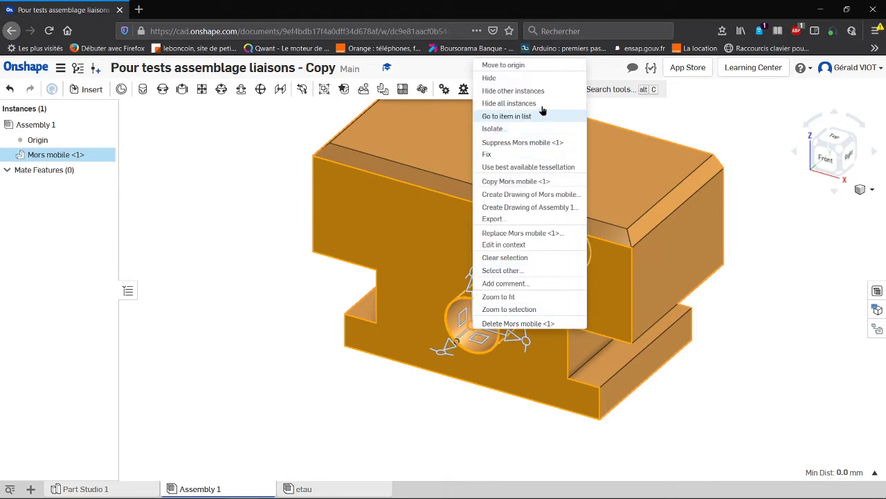
{"action": "left_click", "coordinate": [504, 66]}
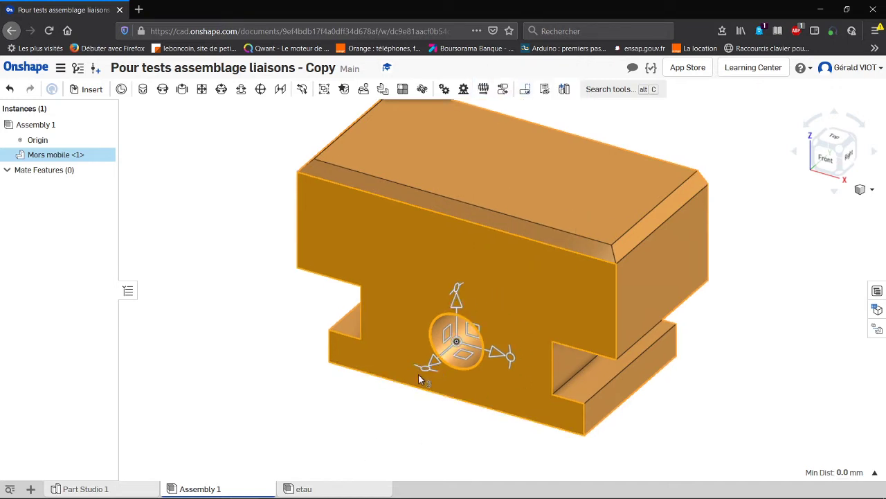
Step: Align the Mors mobile's hole axis with the assembly's Z axis
{"action": "right_click", "coordinate": [455, 341]}
{"action": "right_click", "coordinate": [434, 362]}
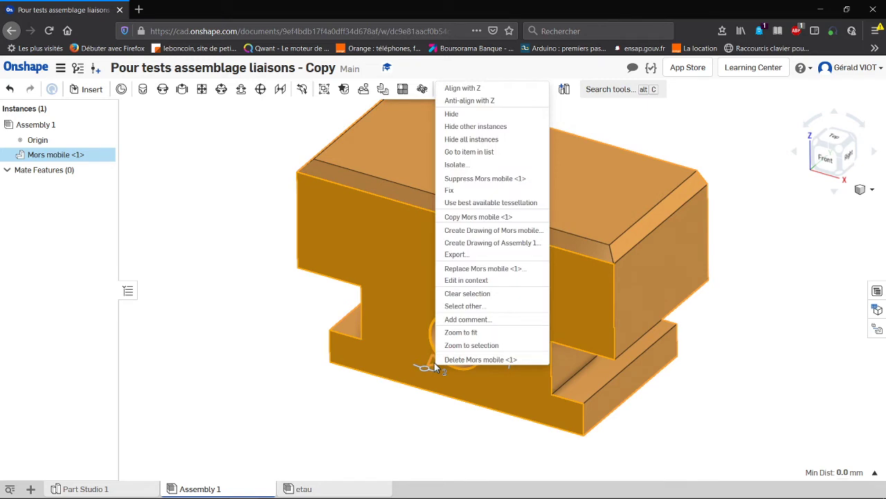
{"action": "left_click", "coordinate": [473, 89]}
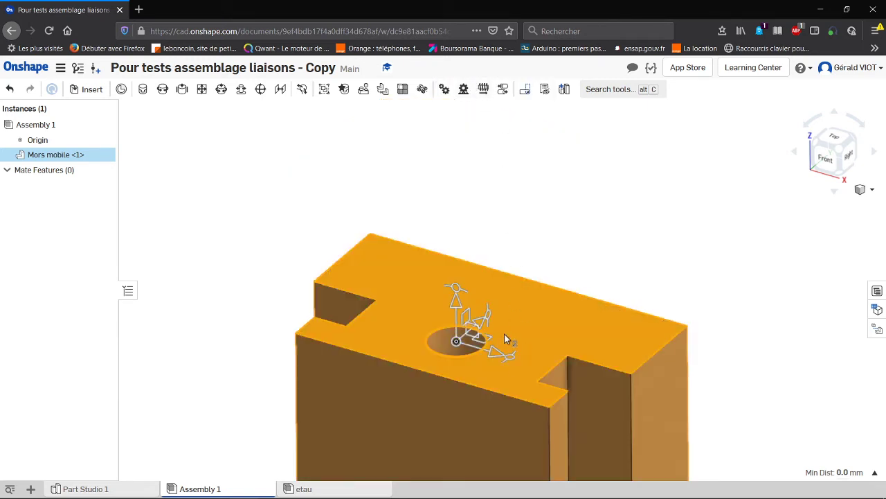
Step: Fix the Mors mobile instance in place in the assembly
{"action": "scroll", "coordinate": [526, 270], "scroll_direction": "down", "scroll_amount": 5}
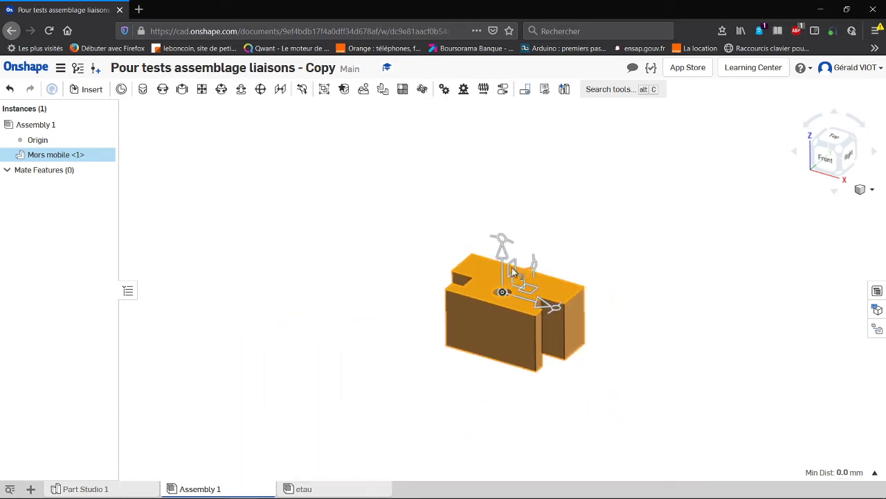
{"action": "right_click_drag", "start_coordinate": [413, 242], "coordinate": [353, 200]}
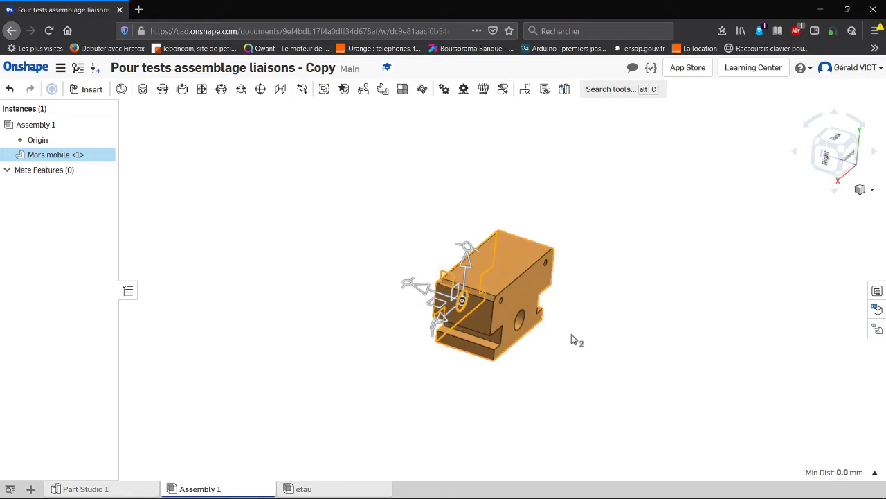
{"action": "right_click", "coordinate": [511, 254]}
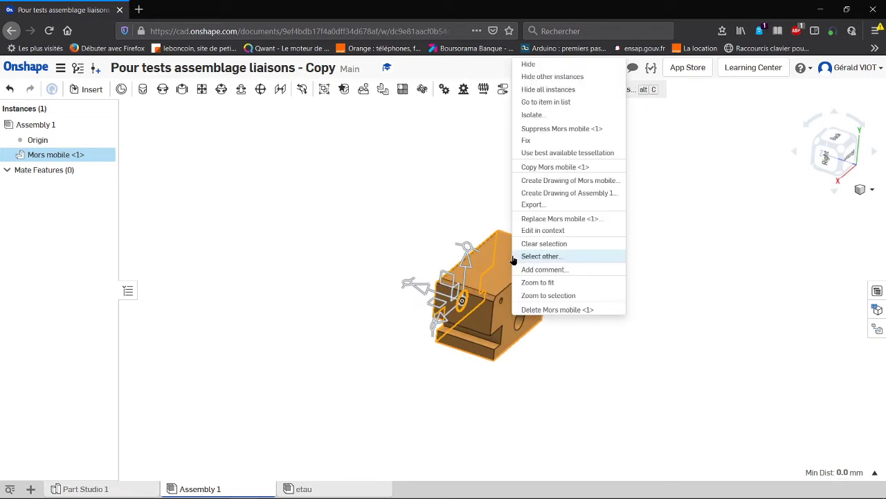
{"action": "left_click", "coordinate": [537, 140]}
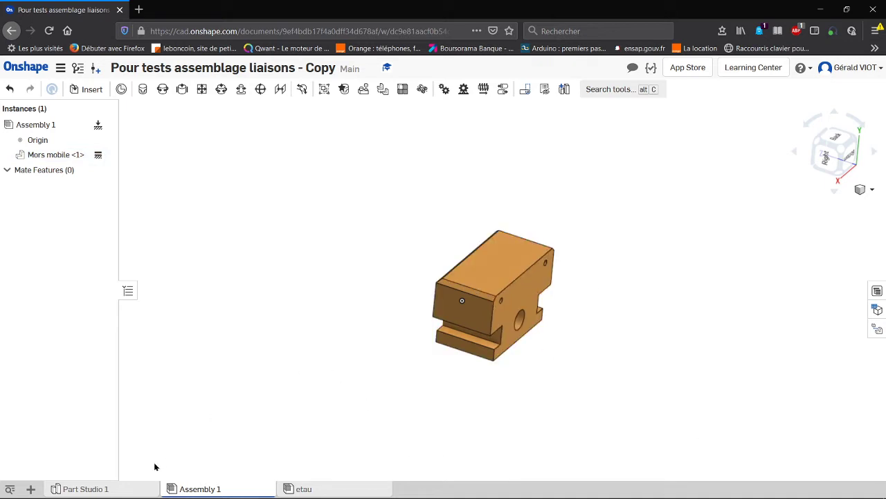
Step: Insert the Mors dur part beside the Mors mobile and move it closer to the block
{"action": "left_click", "coordinate": [80, 92]}
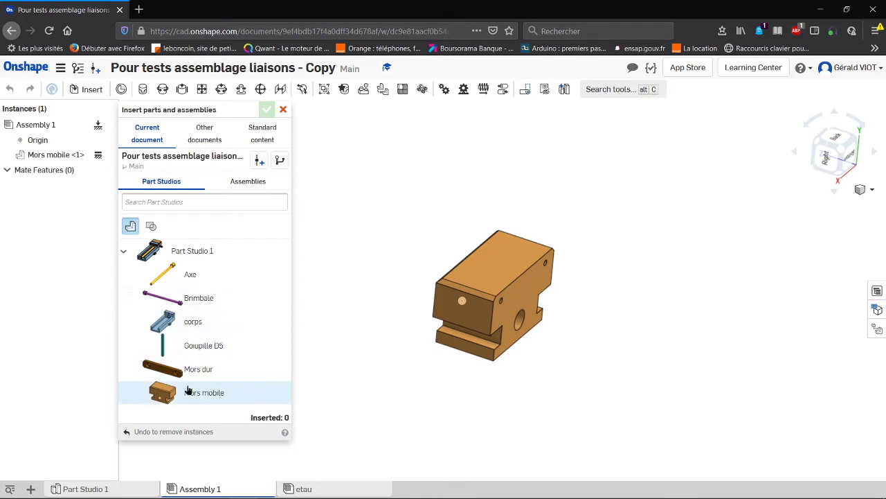
{"action": "left_click", "coordinate": [184, 371]}
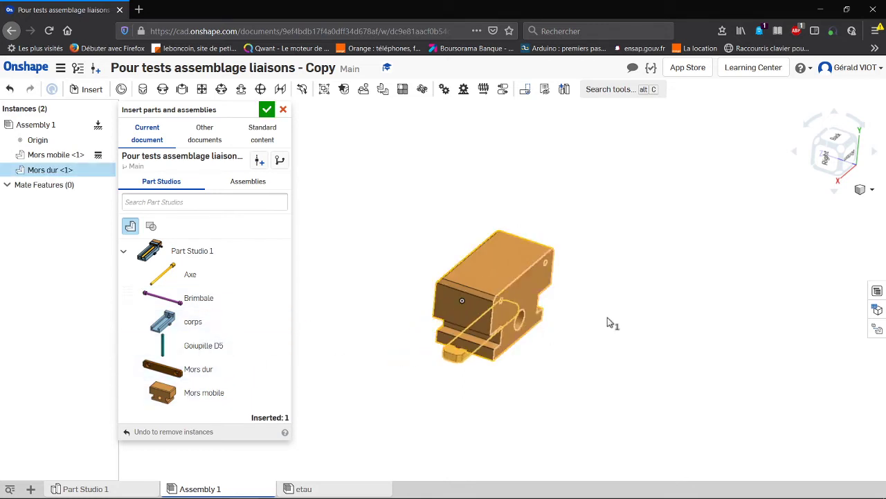
{"action": "left_click", "coordinate": [623, 251]}
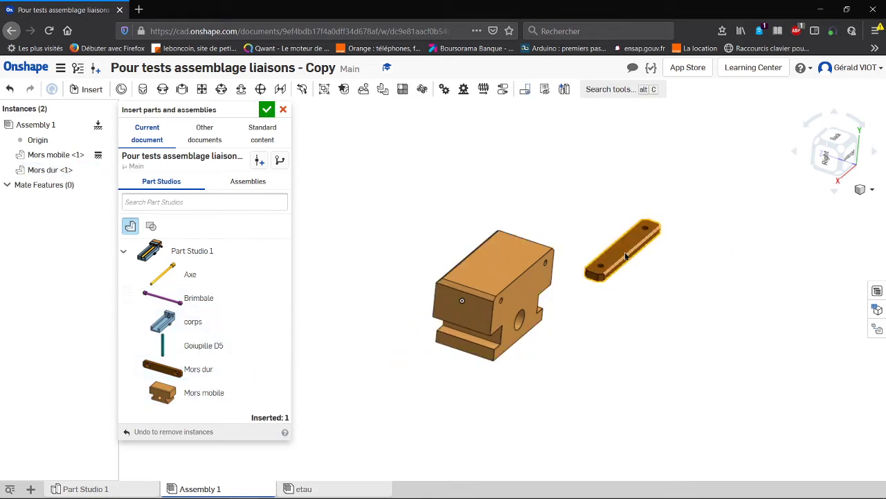
{"action": "middle_click_drag", "start_coordinate": [627, 253], "coordinate": [596, 251]}
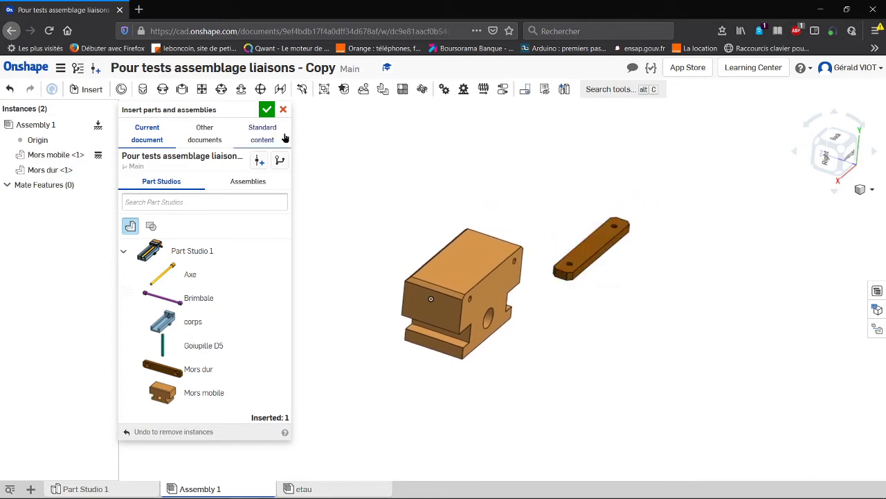
{"action": "left_click", "coordinate": [267, 110]}
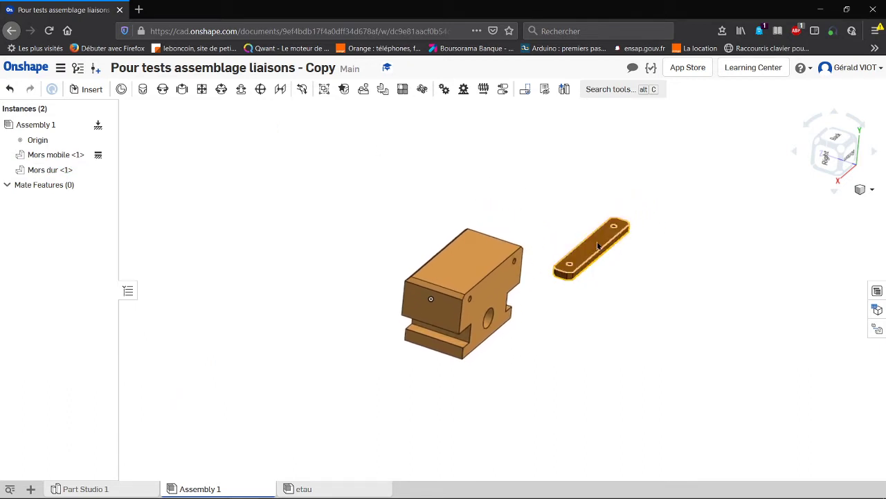
{"action": "left_click_drag", "start_coordinate": [613, 226], "coordinate": [583, 202]}
Step: Add a Planar mate between the Mors mobile's front face with the large hole and the broad face of the Mors dur
{"action": "right_click_drag", "start_coordinate": [584, 203], "coordinate": [559, 231]}
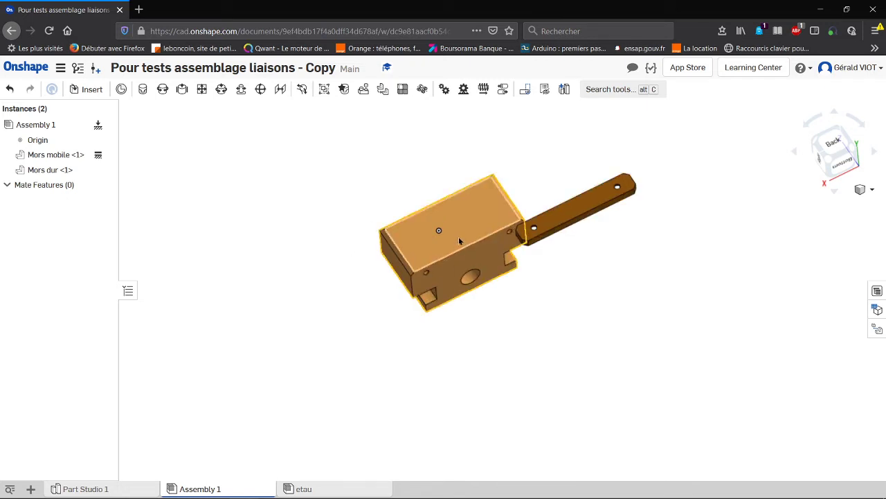
{"action": "left_click", "coordinate": [583, 209]}
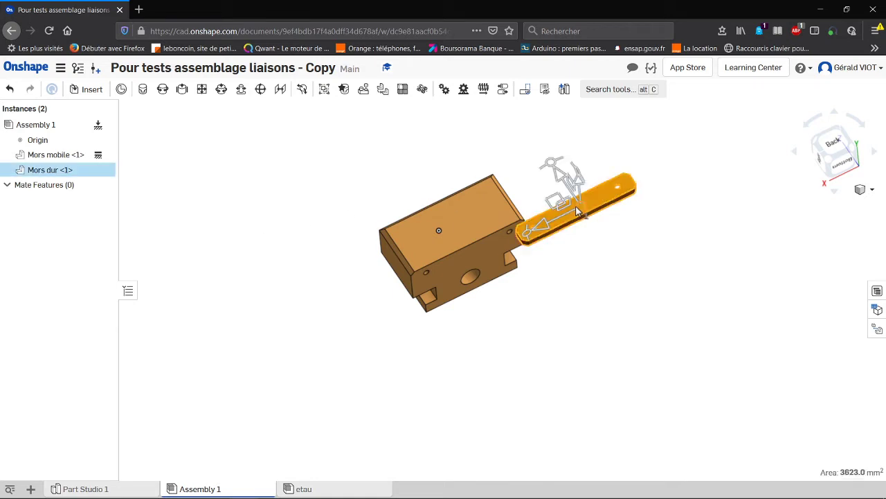
{"action": "left_click", "coordinate": [201, 90]}
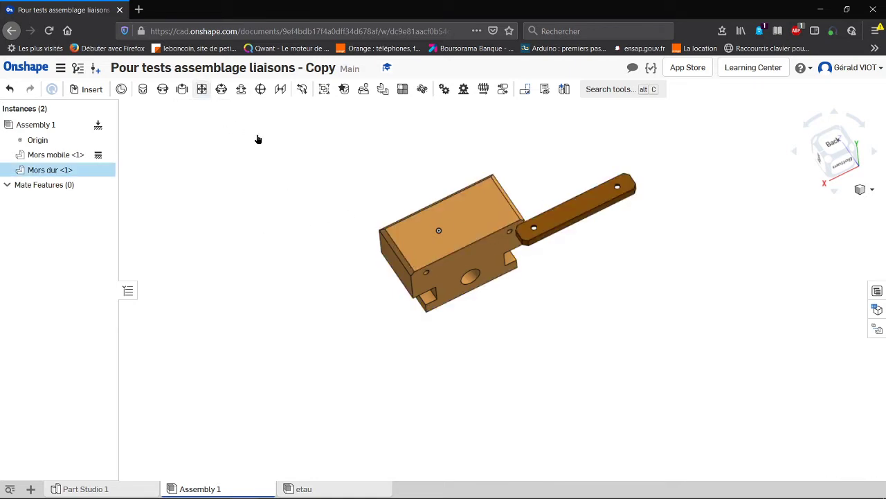
{"action": "left_click", "coordinate": [447, 269]}
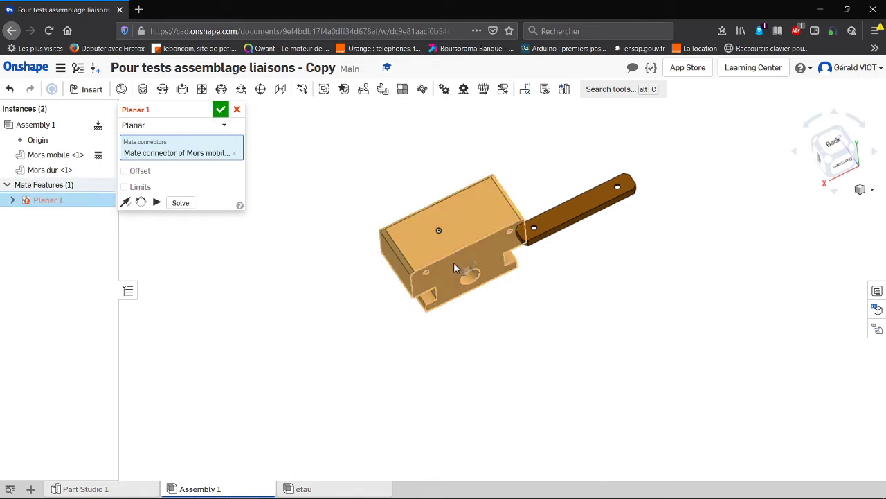
{"action": "left_click", "coordinate": [556, 223]}
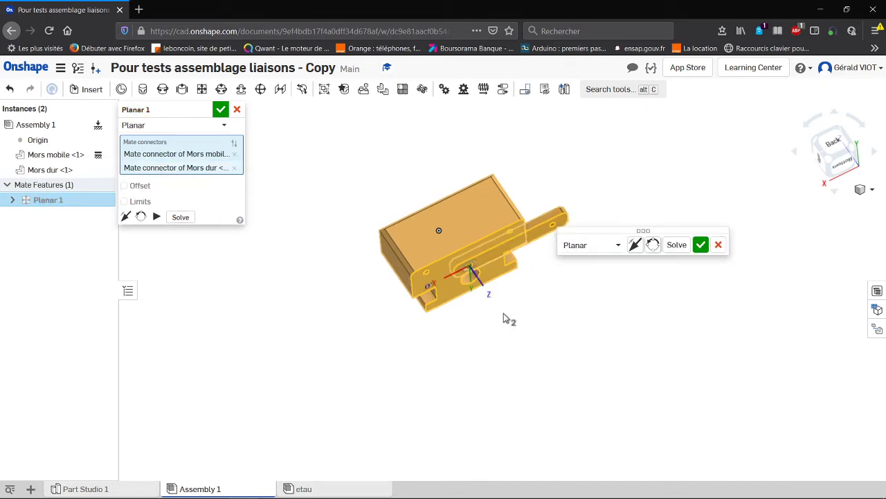
{"action": "right_click_drag", "start_coordinate": [557, 202], "coordinate": [518, 206]}
{"action": "left_click", "coordinate": [220, 110]}
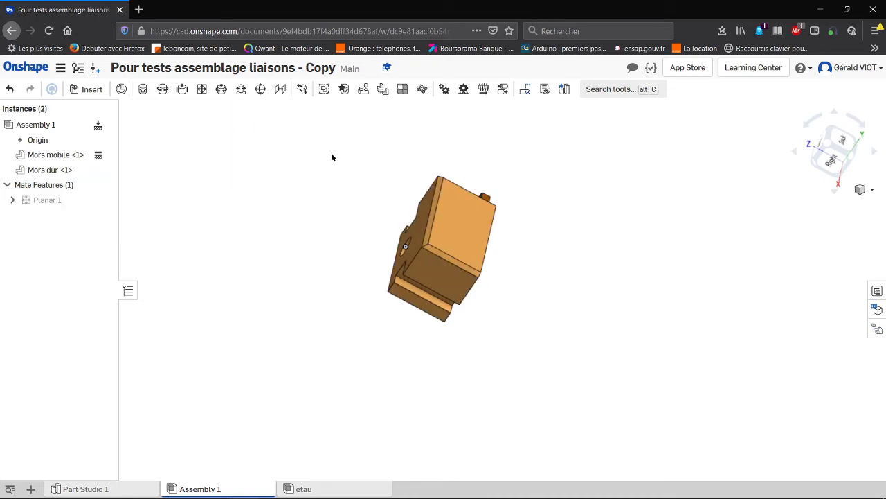
Step: Edit the Planar mate and flip its primary axis so the Mors dur's counterbored holes face away from the block
{"action": "right_click_drag", "start_coordinate": [428, 177], "coordinate": [352, 157]}
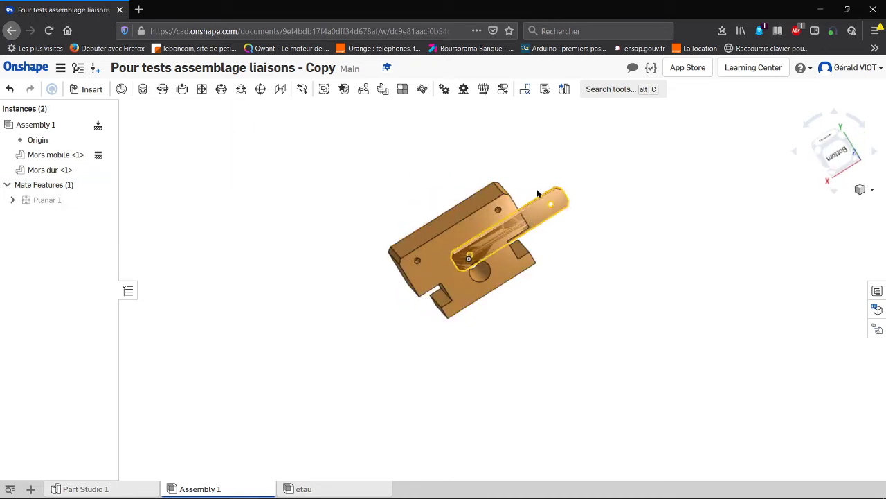
{"action": "scroll", "coordinate": [536, 194], "scroll_direction": "down", "scroll_amount": 2}
{"action": "scroll", "coordinate": [537, 195], "scroll_direction": "up", "scroll_amount": 5}
{"action": "right_click_drag", "start_coordinate": [496, 218], "coordinate": [476, 268]}
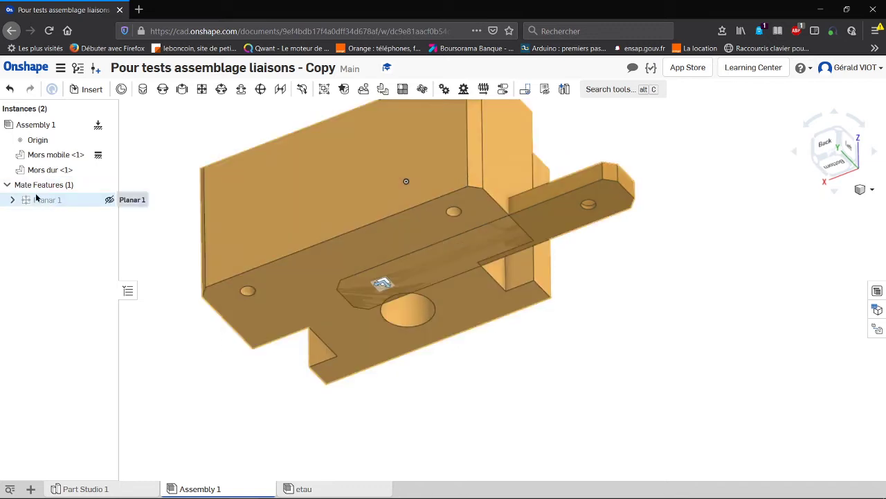
{"action": "right_click", "coordinate": [36, 198]}
{"action": "left_click", "coordinate": [69, 214]}
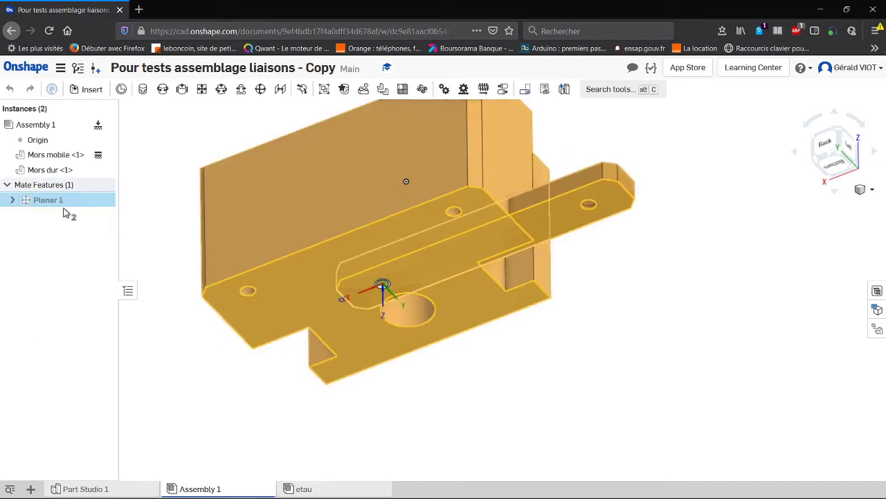
{"action": "left_click", "coordinate": [126, 217]}
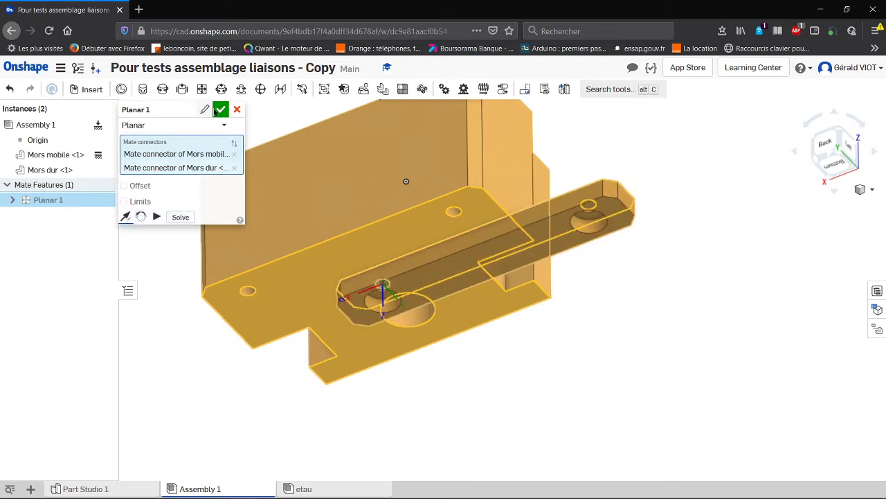
{"action": "left_click", "coordinate": [217, 111]}
Step: Slide the Mors dur across the block's front face to test its movement, and delete the Planar mate
{"action": "left_click_drag", "start_coordinate": [432, 278], "coordinate": [361, 289]}
{"action": "mouse_move", "coordinate": [360, 289]}
{"action": "right_mouse_down"}
{"action": "mouse_move", "coordinate": [360, 243]}
{"action": "mouse_move", "coordinate": [353, 276]}
{"action": "right_mouse_up"}
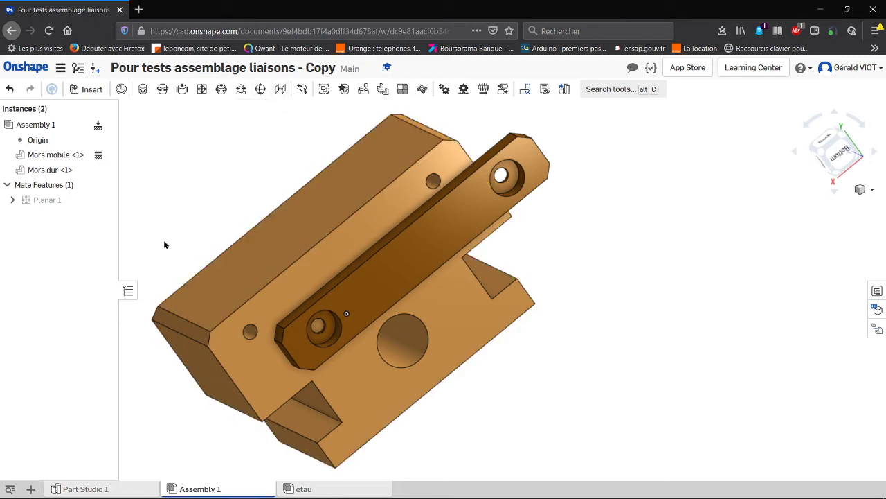
{"action": "right_click", "coordinate": [43, 198]}
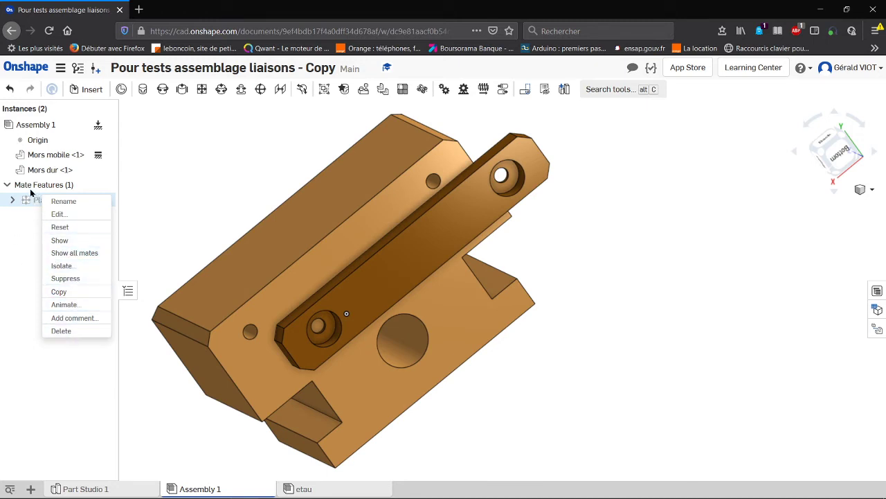
{"action": "left_click", "coordinate": [65, 331]}
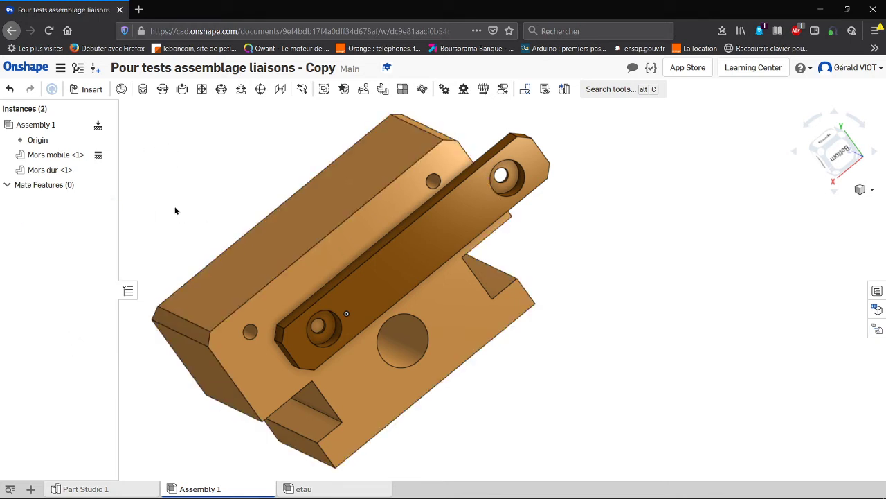
Step: Start a Fastened mate joining the Mors mobile's small front hole to the matching screw hole of the Mors dur
{"action": "right_click_drag", "start_coordinate": [176, 211], "coordinate": [182, 193]}
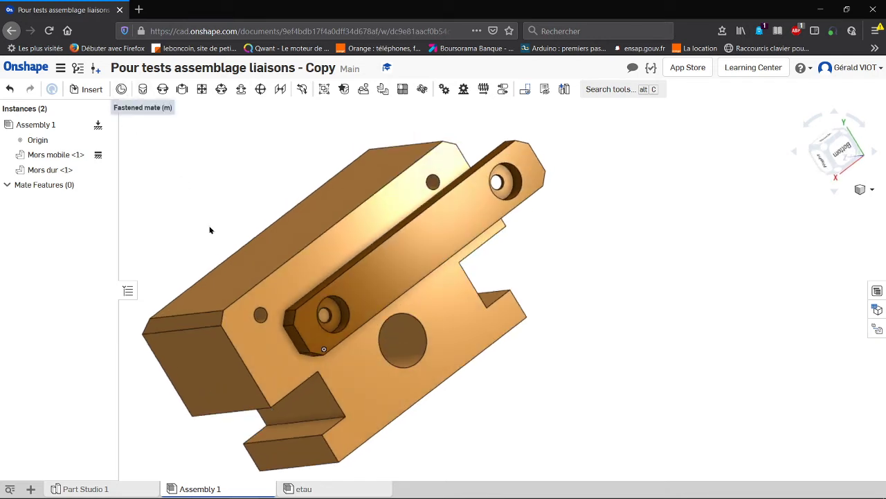
{"action": "left_click", "coordinate": [143, 90]}
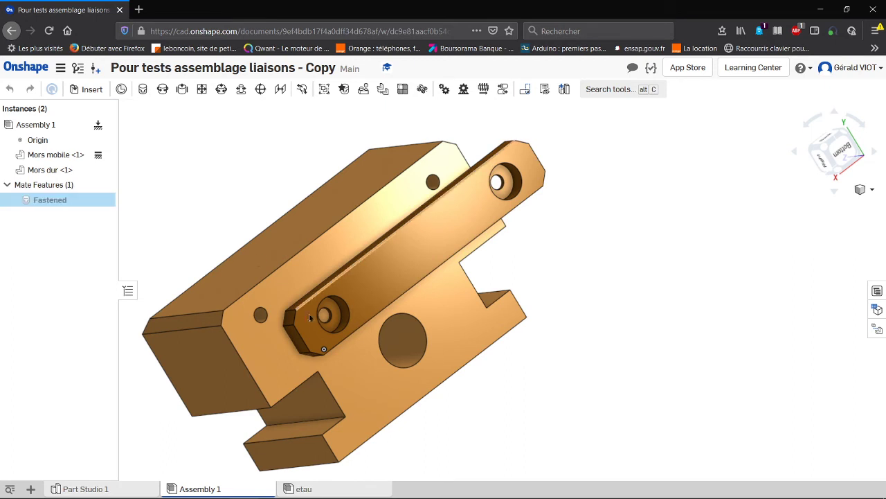
{"action": "scroll", "coordinate": [310, 317], "scroll_direction": "up", "scroll_amount": 5}
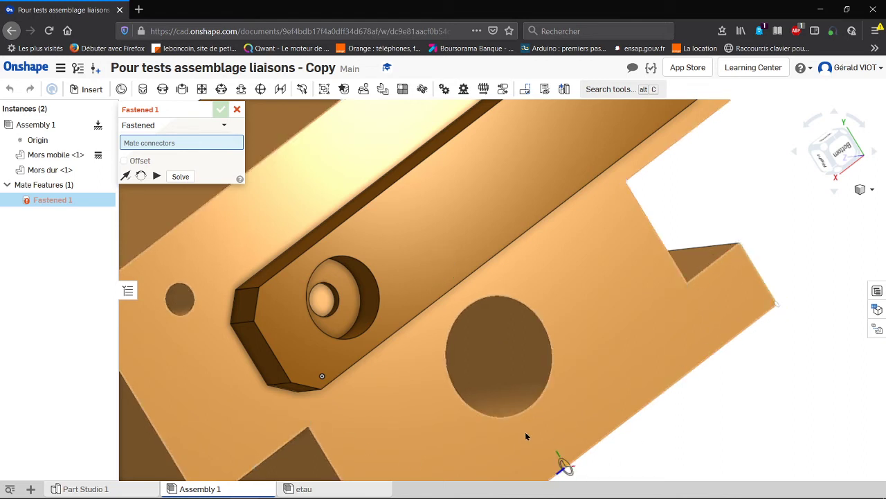
{"action": "left_click", "coordinate": [181, 301]}
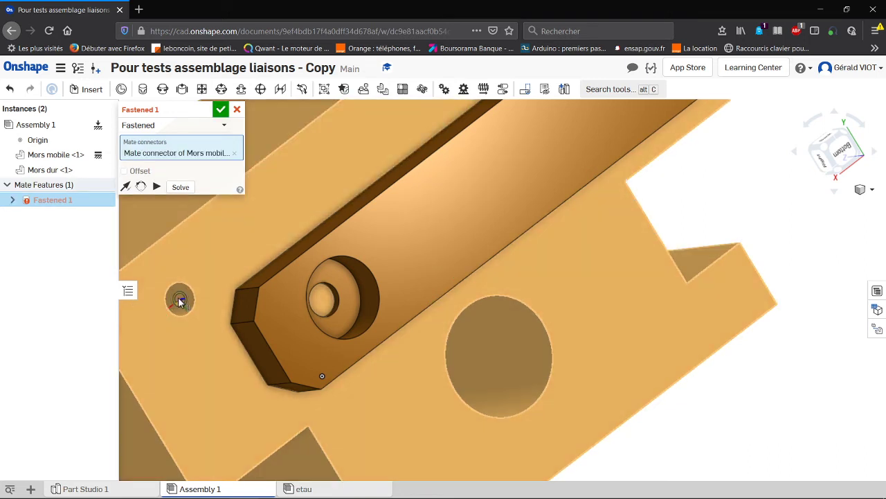
{"action": "left_click", "coordinate": [319, 300]}
{"action": "right_click_drag", "start_coordinate": [191, 357], "coordinate": [227, 327]}
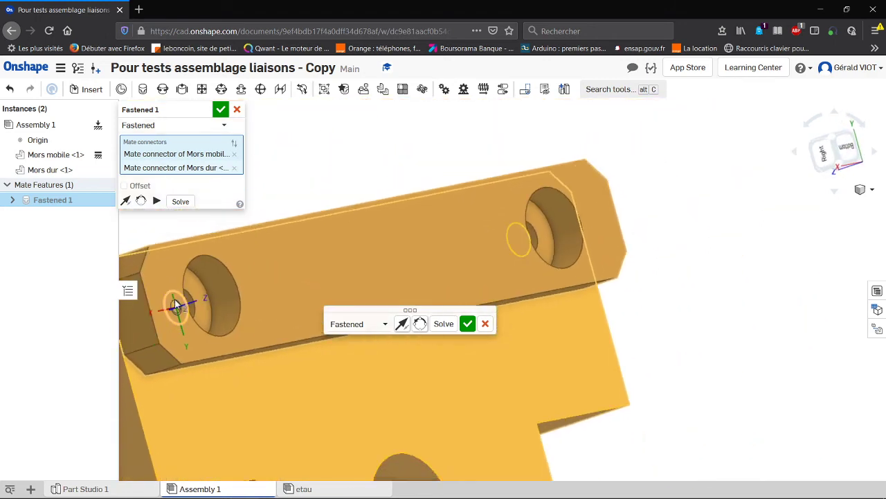
{"action": "right_click_drag", "start_coordinate": [187, 306], "coordinate": [172, 317]}
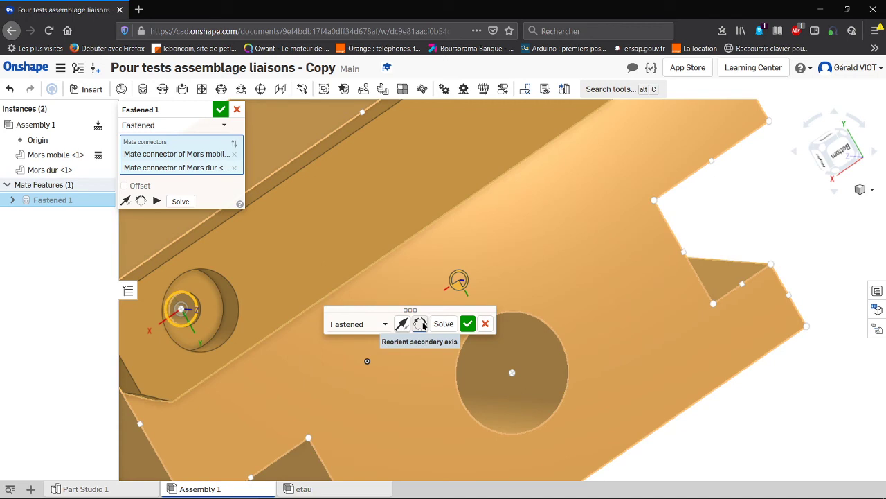
Step: Cycle the Fastened mate's secondary axis until the Mors dur lines up with both block holes, and accept only this mate
{"action": "left_click", "coordinate": [421, 324]}
{"action": "left_click", "coordinate": [420, 324]}
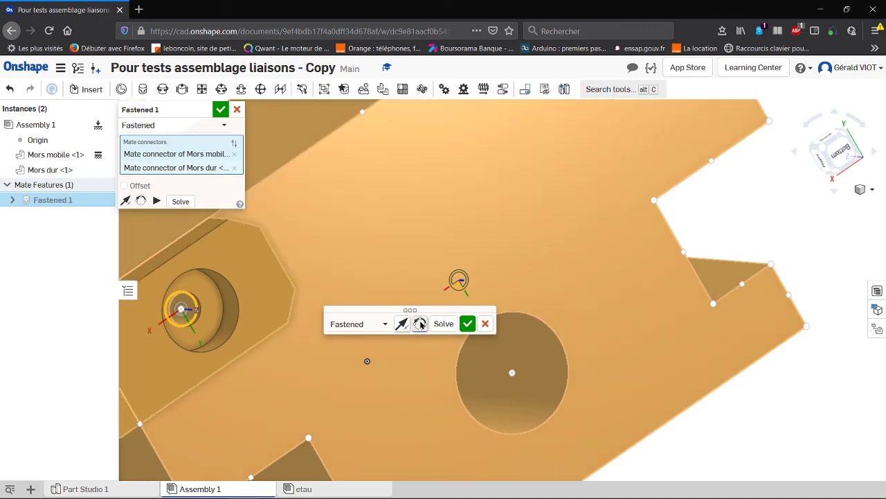
{"action": "left_click", "coordinate": [421, 324]}
{"action": "left_click", "coordinate": [421, 324]}
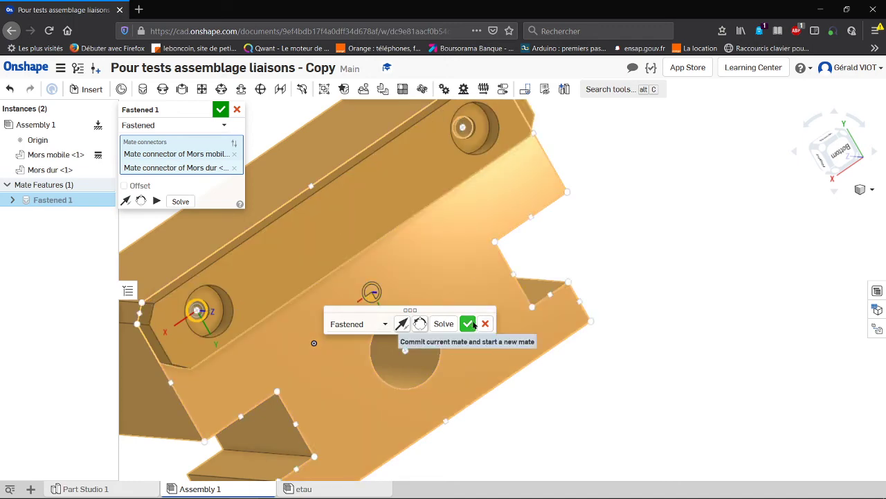
{"action": "left_click", "coordinate": [468, 324]}
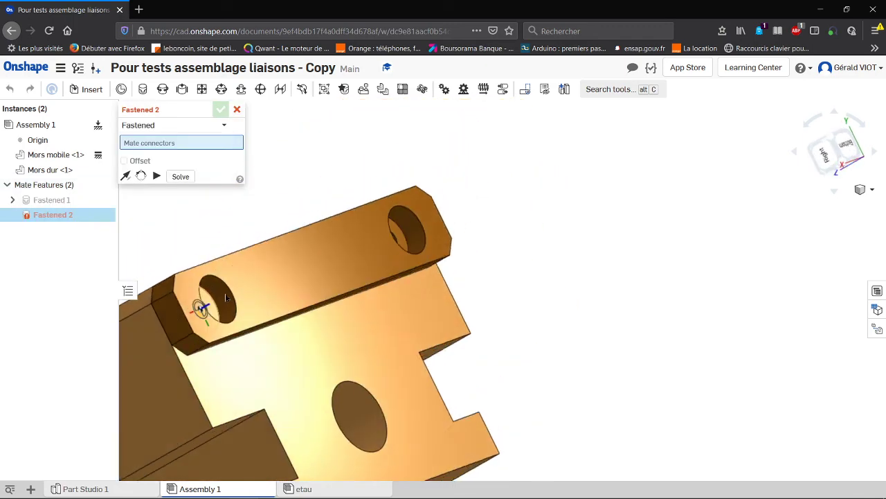
{"action": "right_click_drag", "start_coordinate": [226, 298], "coordinate": [212, 327]}
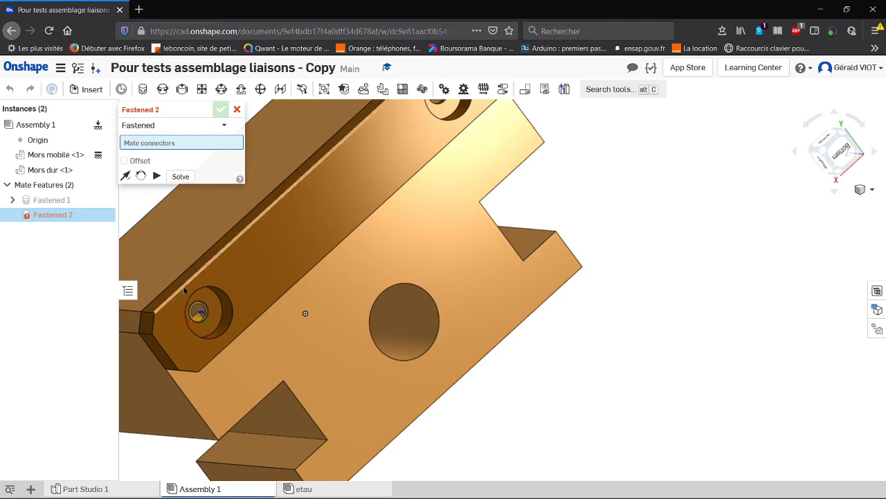
{"action": "left_click", "coordinate": [237, 109]}
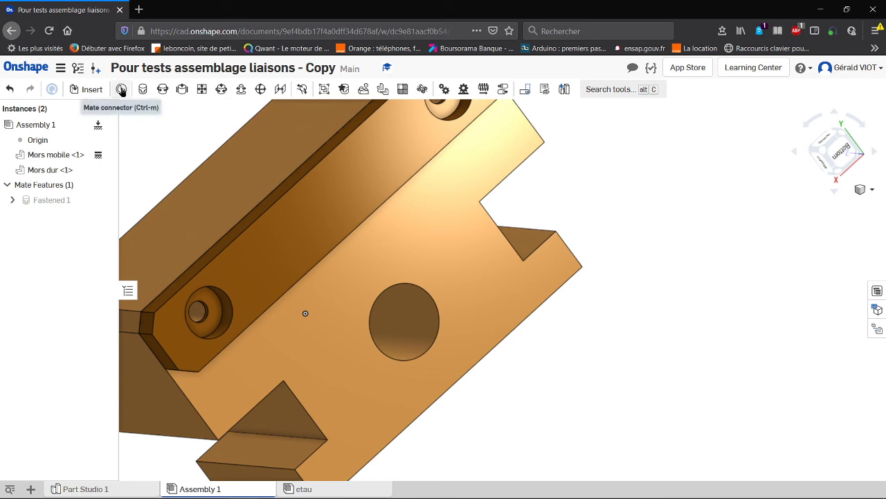
{"action": "left_click", "coordinate": [121, 89]}
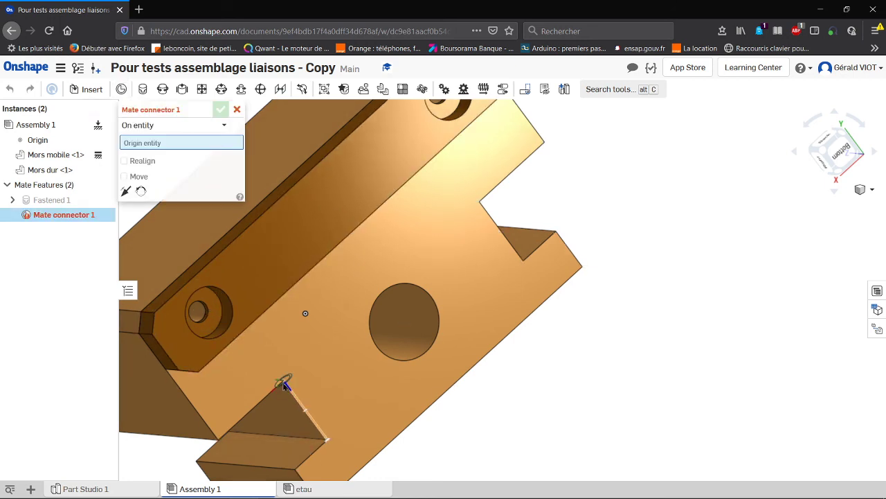
{"action": "left_click", "coordinate": [334, 445]}
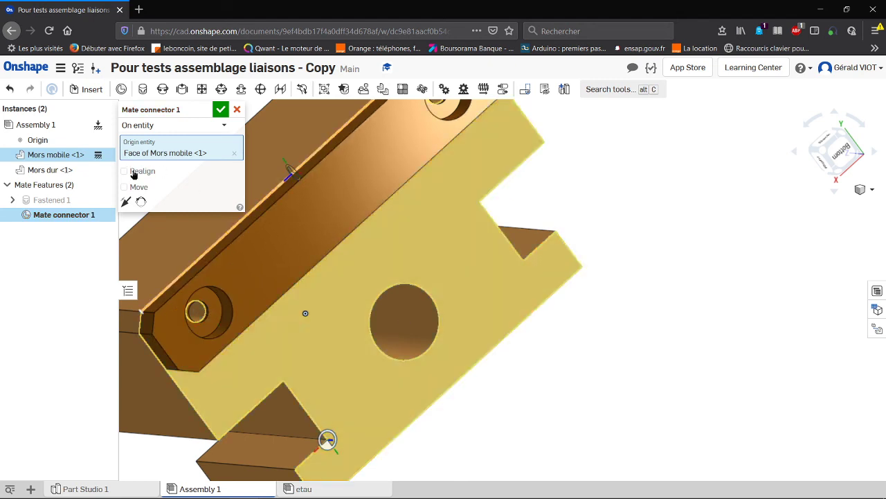
{"action": "left_click", "coordinate": [128, 202]}
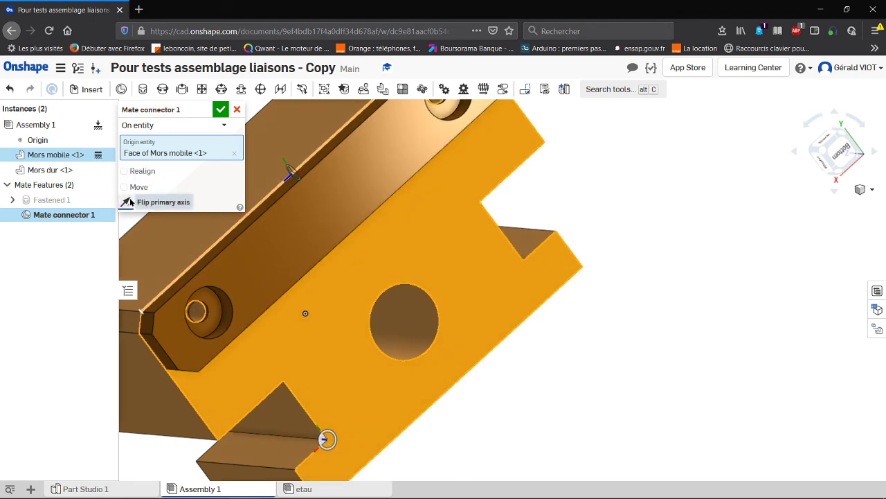
{"action": "left_click", "coordinate": [141, 201]}
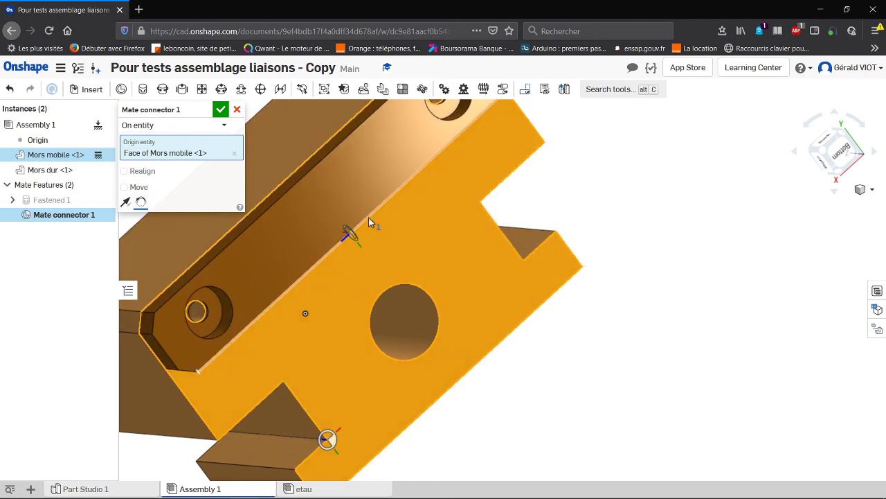
{"action": "left_click", "coordinate": [378, 321]}
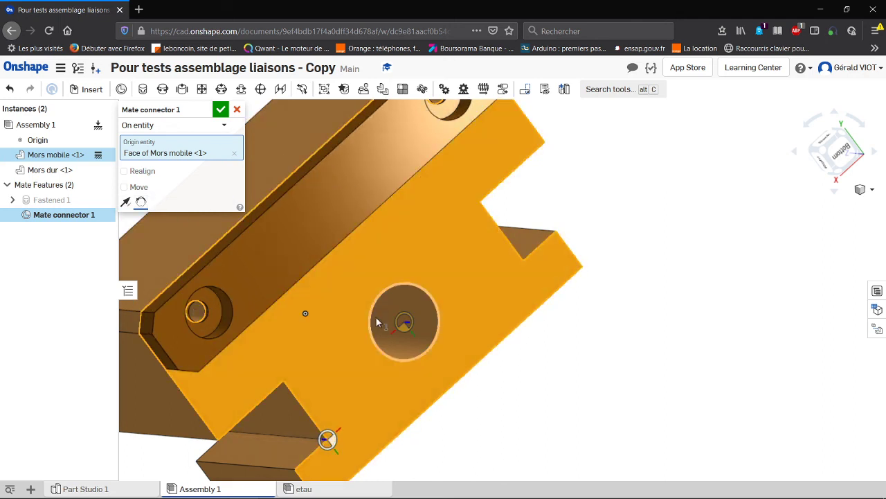
{"action": "left_click", "coordinate": [328, 439]}
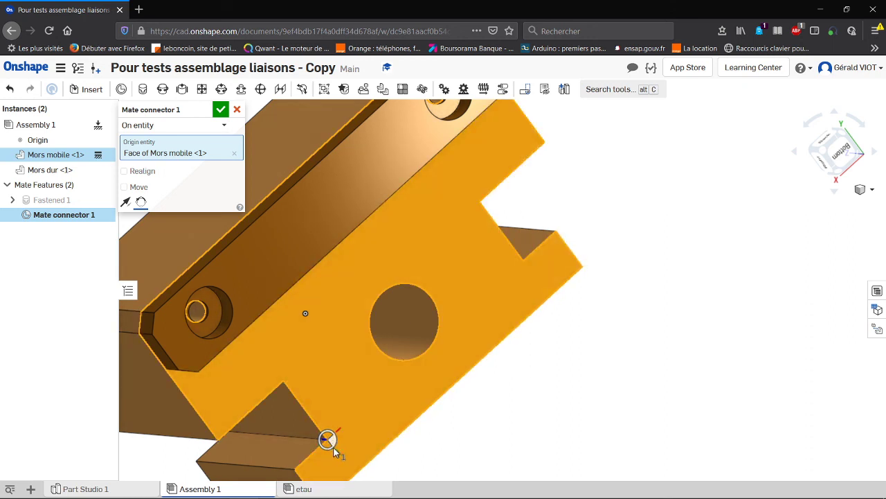
{"action": "left_click", "coordinate": [238, 110]}
{"action": "scroll", "coordinate": [212, 257], "scroll_direction": "up", "scroll_amount": 1}
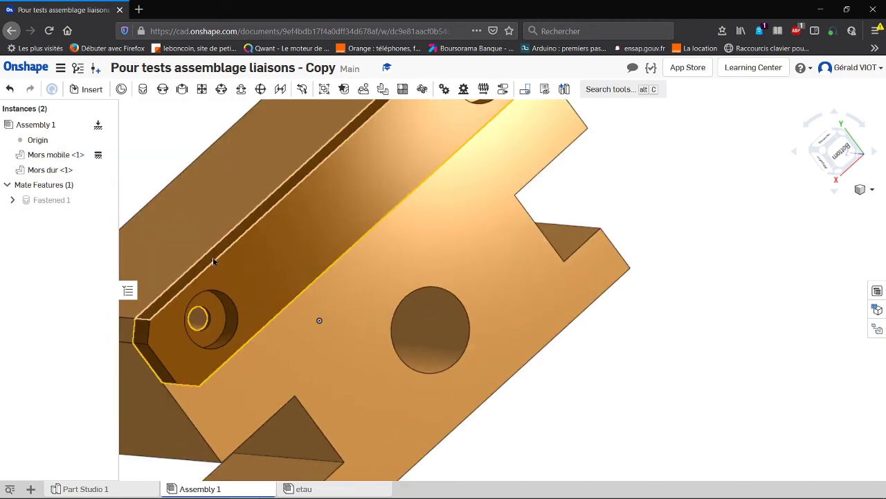
{"action": "scroll", "coordinate": [207, 256], "scroll_direction": "down", "scroll_amount": 2}
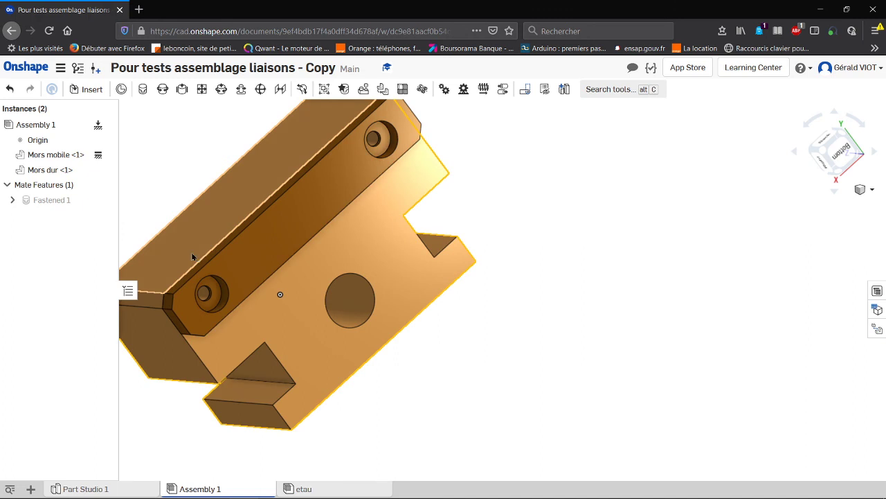